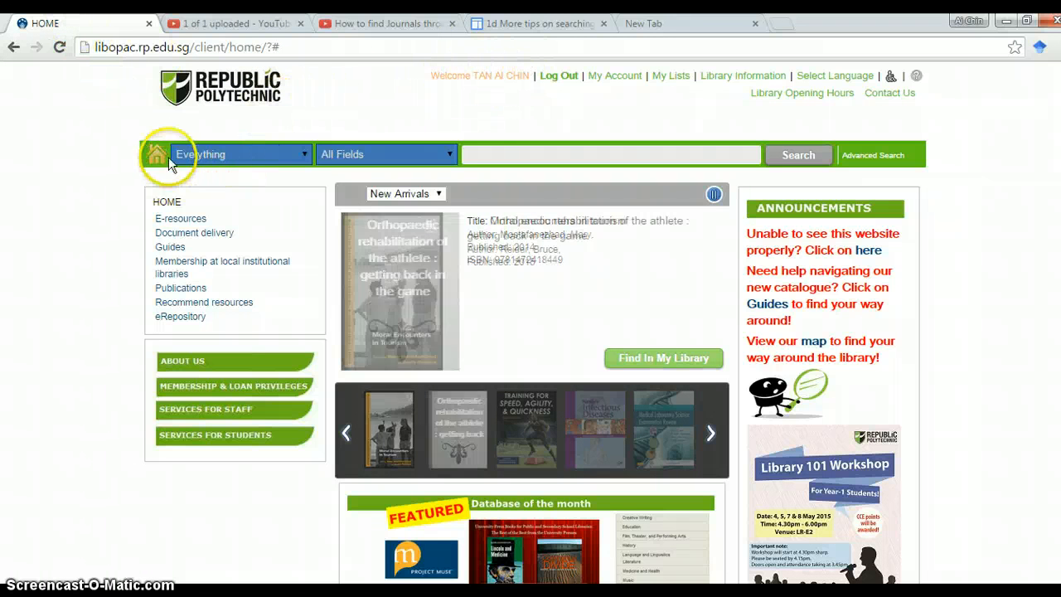
Step: From the library's E-resources databases list, launch the Newslink news database
click(181, 219)
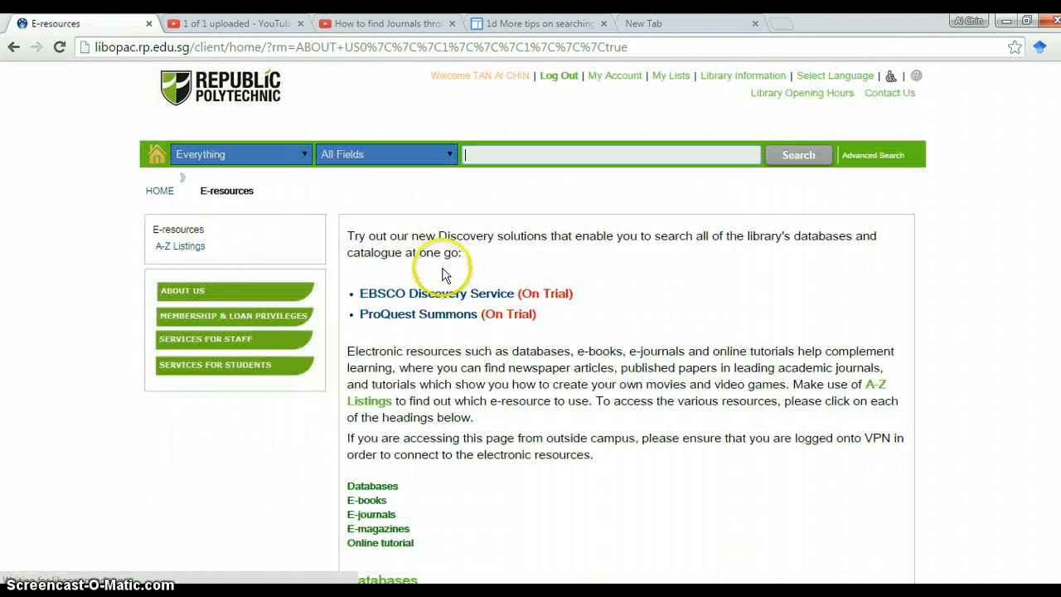
scroll(460, 311, down, 3)
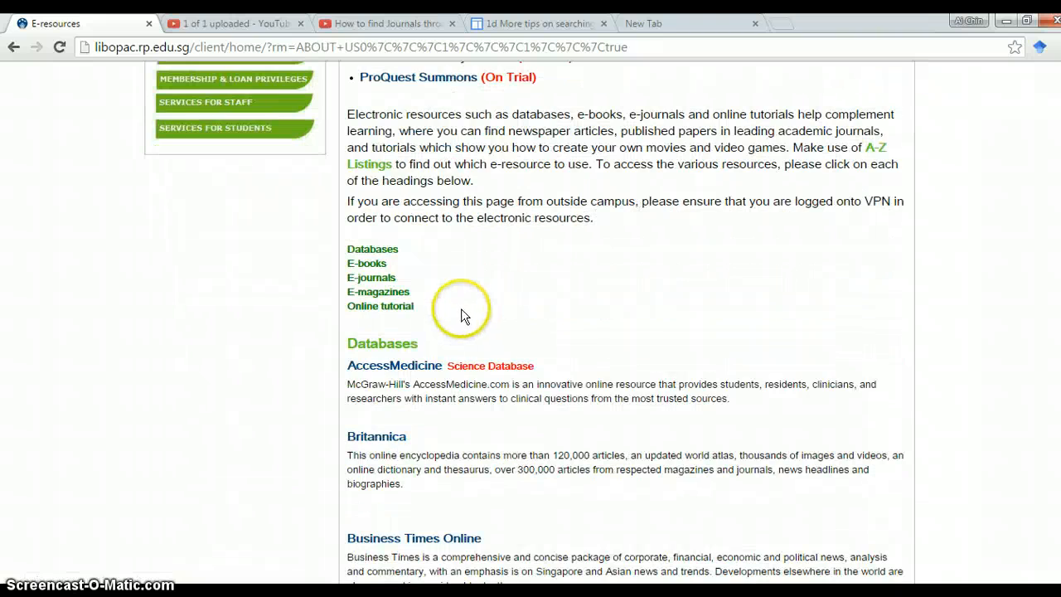
scroll(461, 308, down, 3)
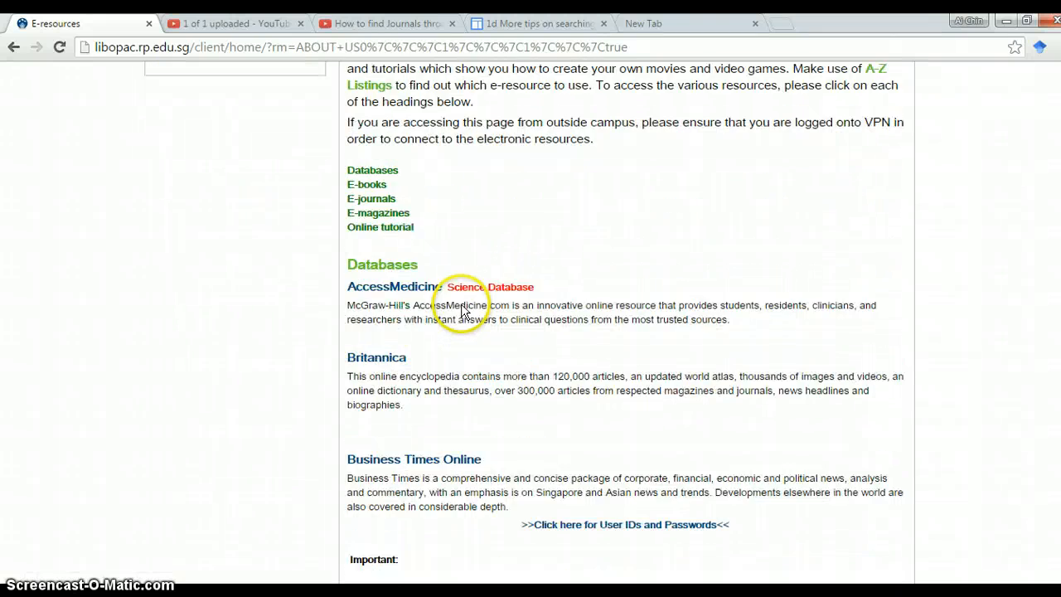
scroll(456, 305, down, 3)
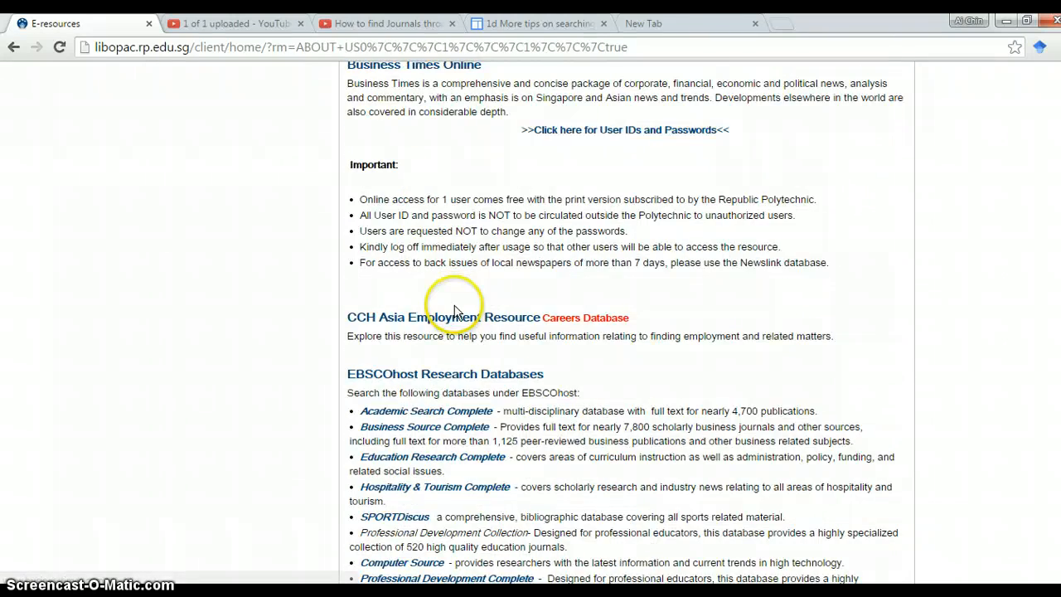
scroll(456, 305, down, 3)
scroll(455, 302, down, 3)
scroll(455, 303, down, 3)
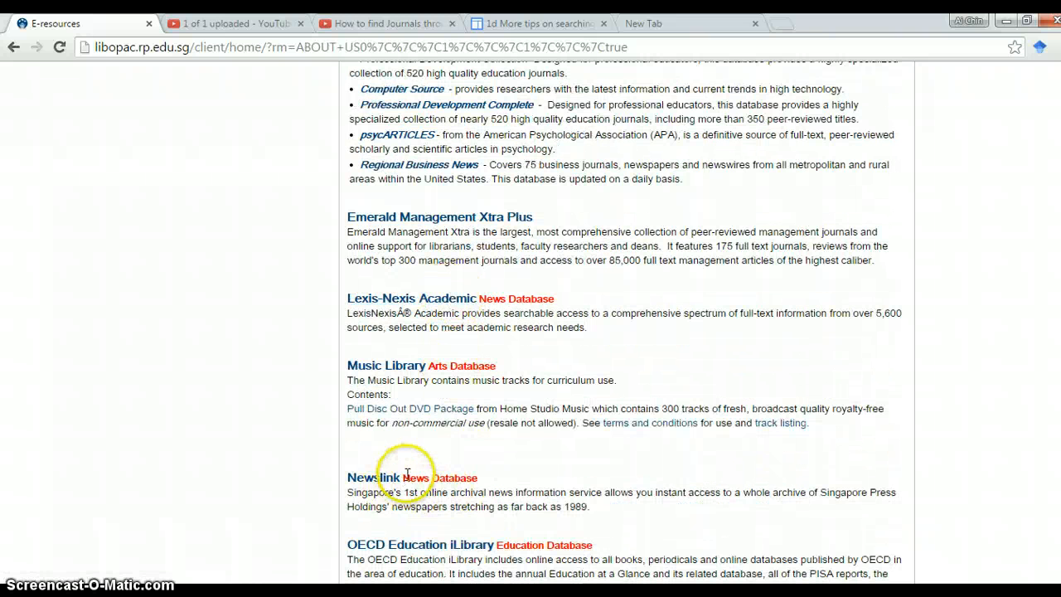
click(373, 477)
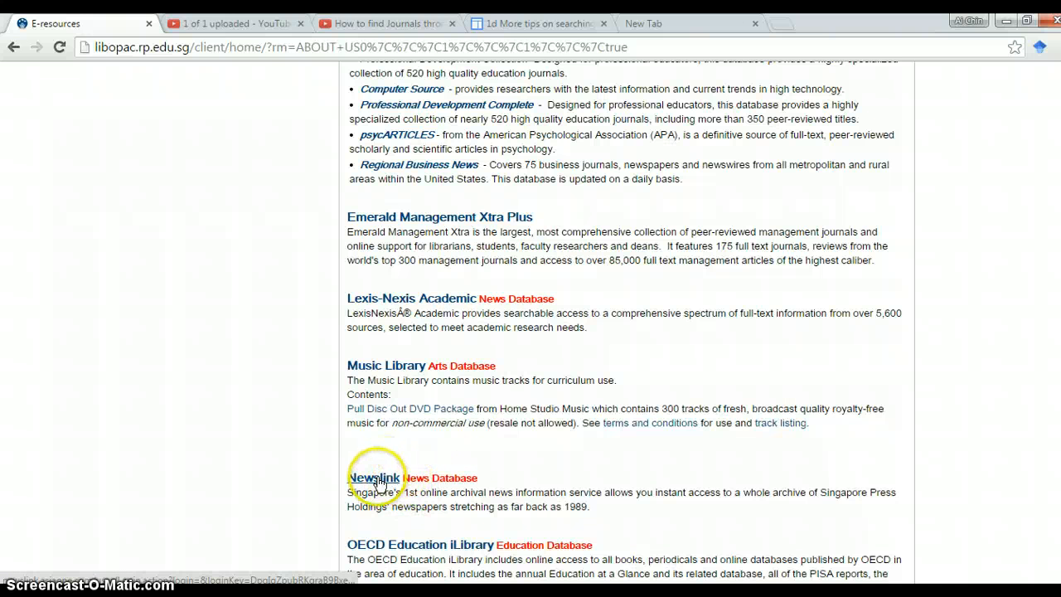
click(376, 480)
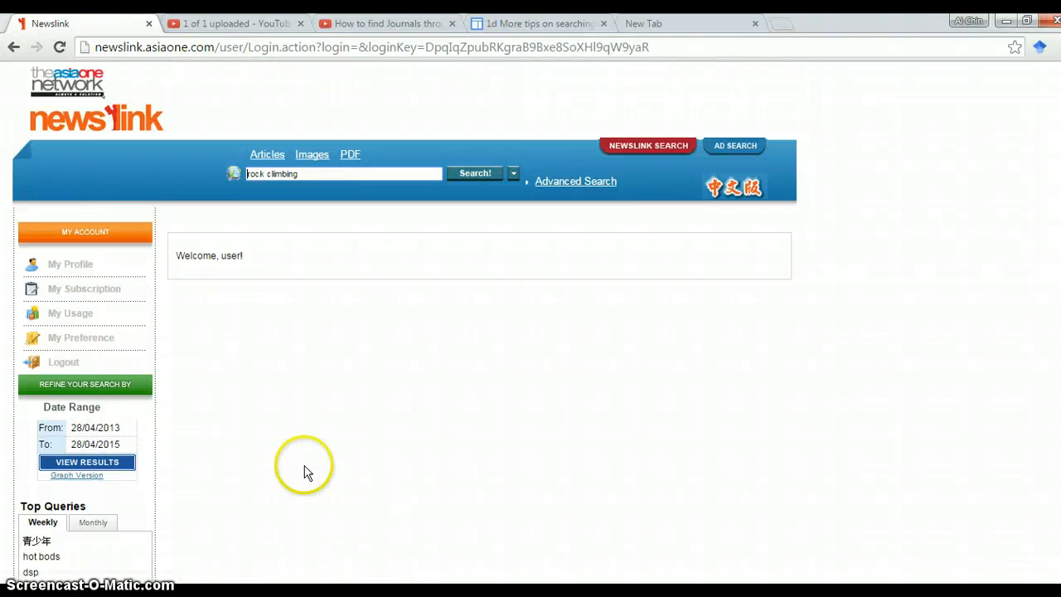
Step: Run the Newslink search for 'rock climbing', returning 218 articles sorted by relevance
click(304, 172)
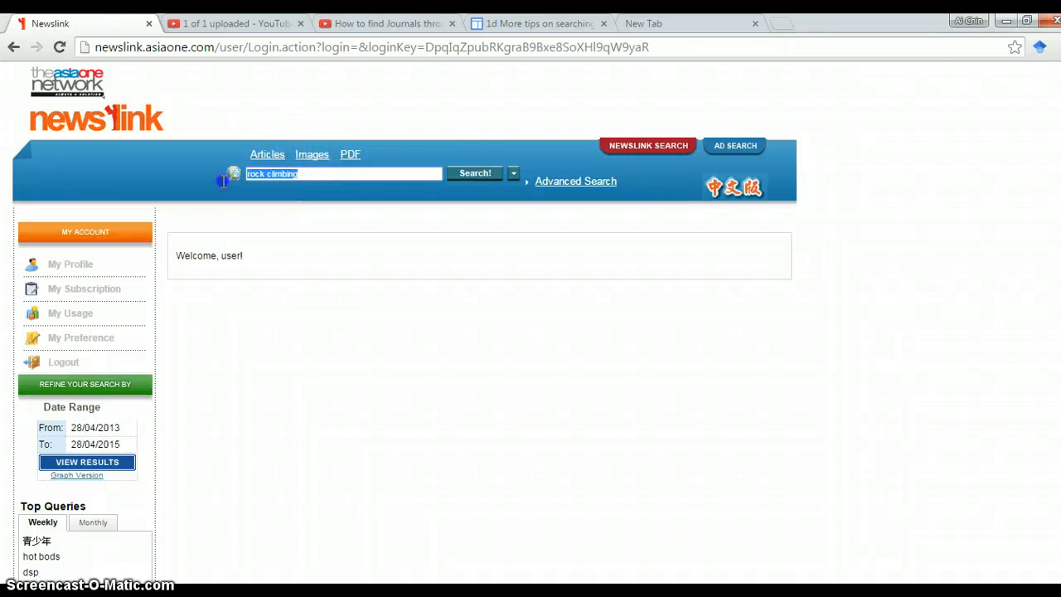
click(480, 175)
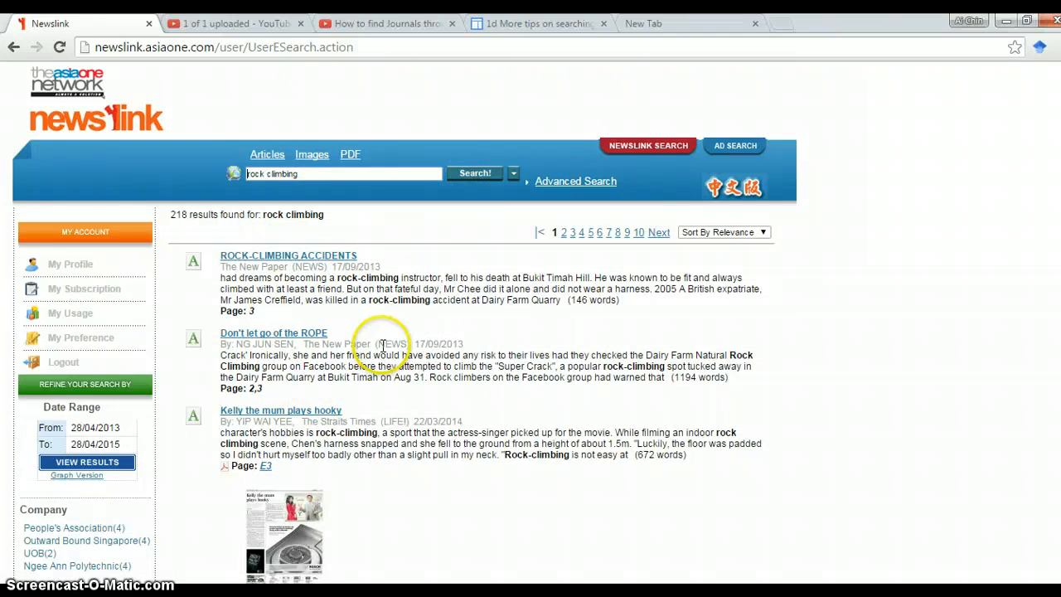
scroll(384, 348, down, 1)
scroll(384, 348, down, 2)
scroll(390, 348, down, 2)
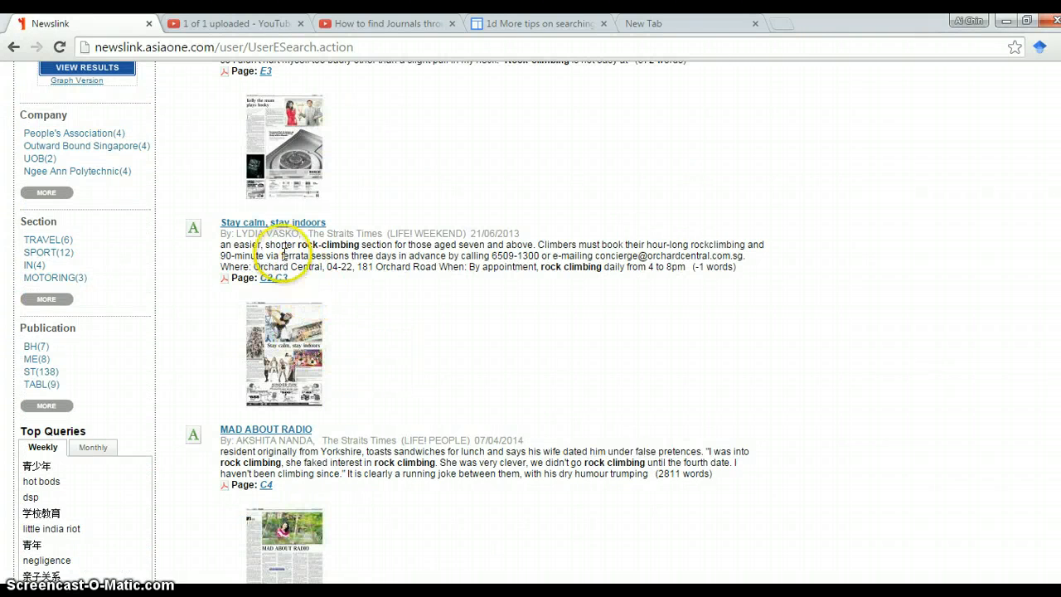
Step: Open the Straits Times article 'Stay calm, stay indoors' from the results list
click(272, 222)
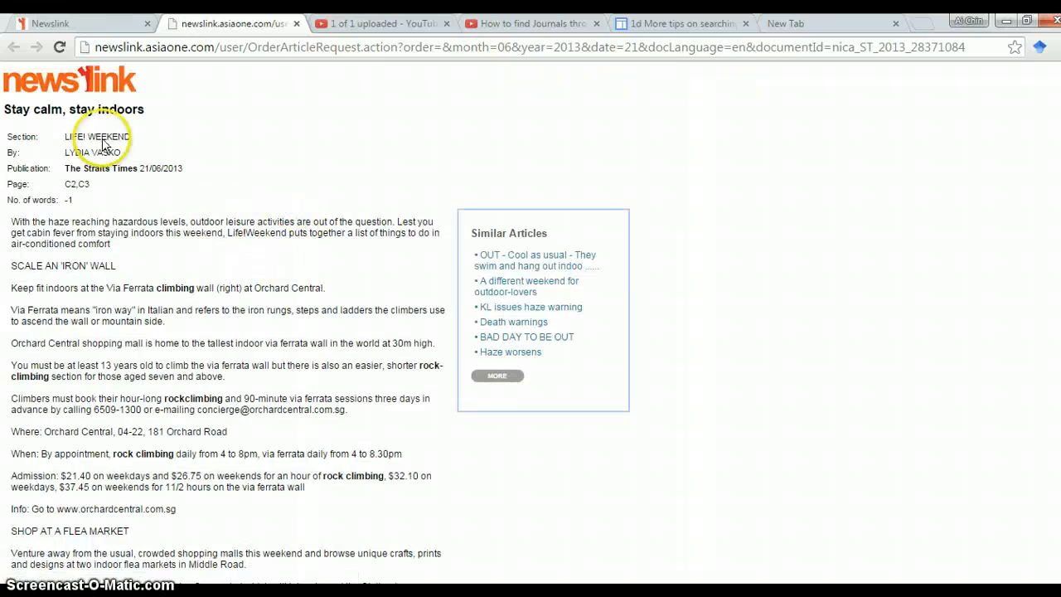
scroll(245, 329, down, 3)
scroll(245, 329, down, 5)
scroll(245, 329, down, 4)
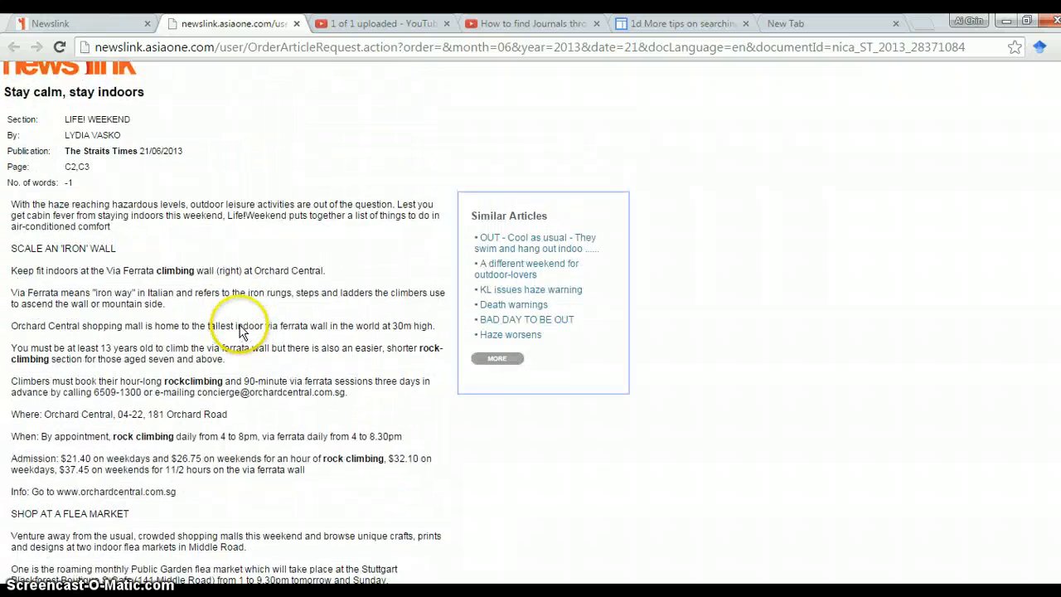
scroll(237, 274, up, 3)
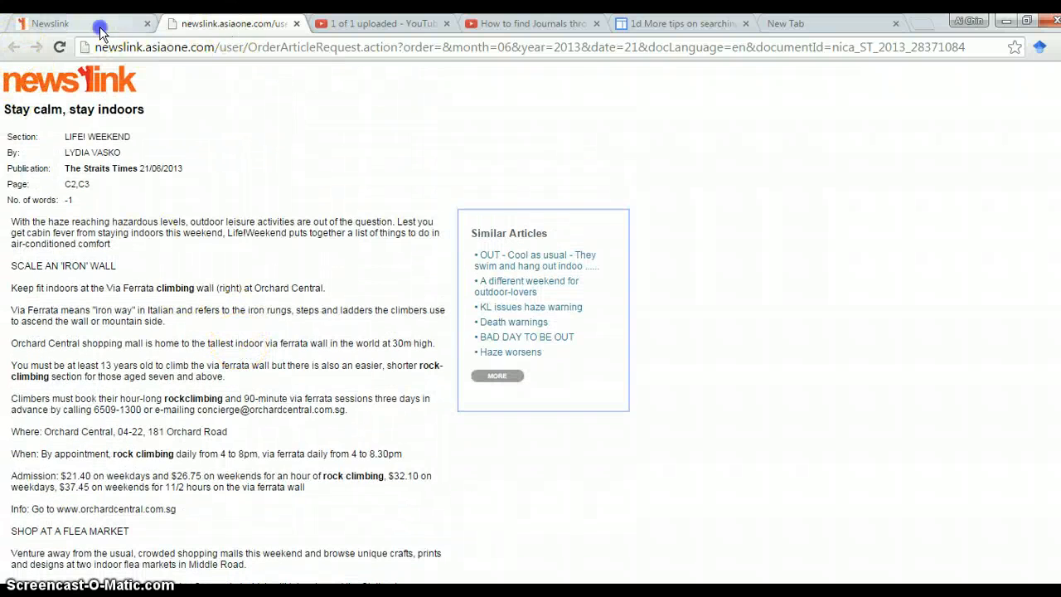
Step: Download the article's newspaper page as 28370981.pdf from the results and open it
click(91, 23)
click(272, 338)
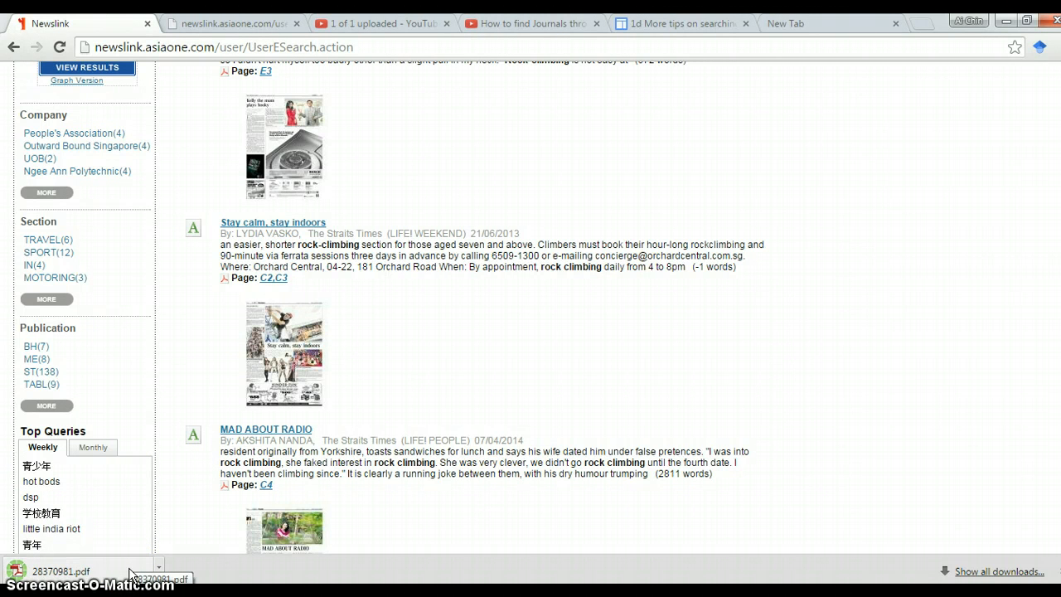
click(129, 572)
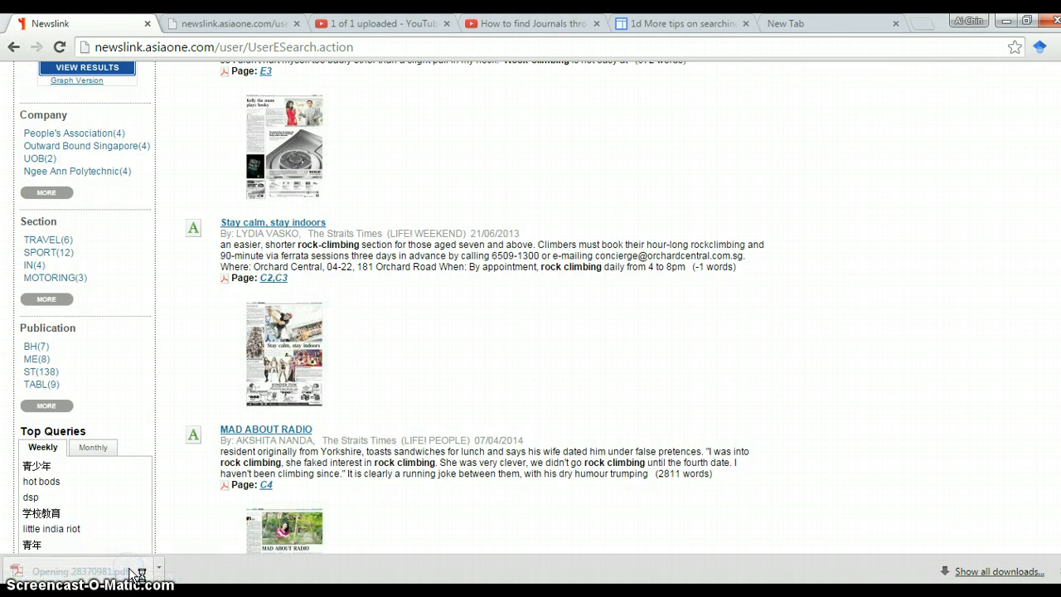